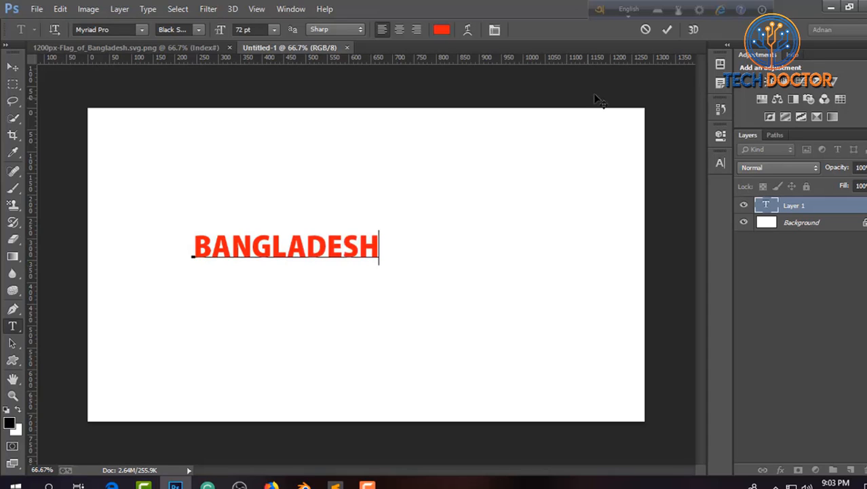
Commit the BANGLADESH text, then recolour all of its letters pinkish red, hex ff003c
{"action": "left_click", "coordinate": [667, 30]}
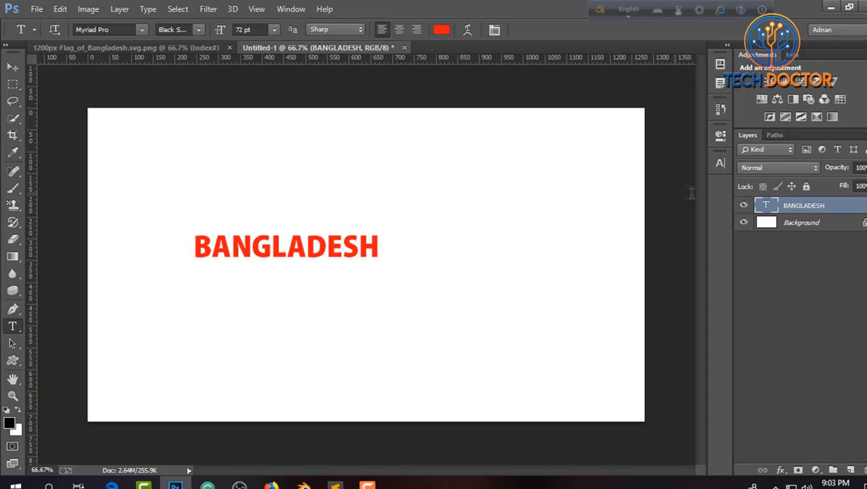
{"action": "double_click", "coordinate": [767, 206]}
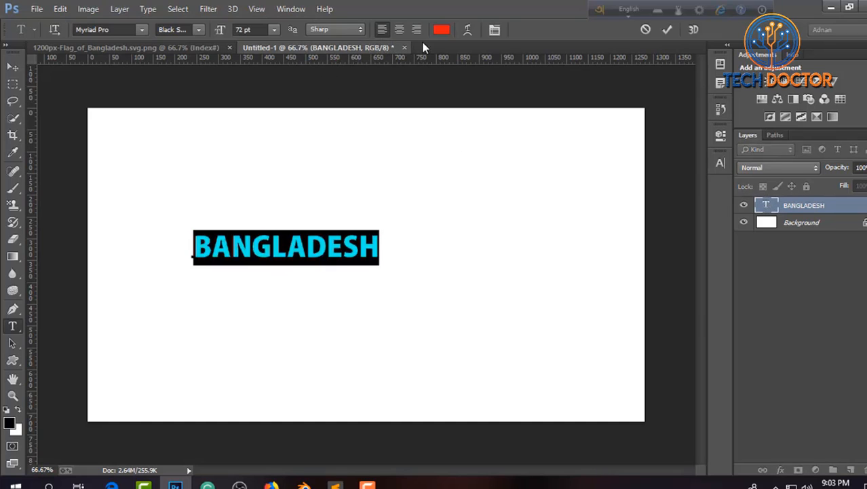
{"action": "left_click", "coordinate": [443, 31]}
{"action": "mouse_move", "coordinate": [523, 232]}
{"action": "left_mouse_down"}
{"action": "mouse_move", "coordinate": [513, 213]}
{"action": "mouse_move", "coordinate": [529, 226]}
{"action": "mouse_move", "coordinate": [682, 181]}
{"action": "left_mouse_up"}
{"action": "left_click", "coordinate": [655, 263]}
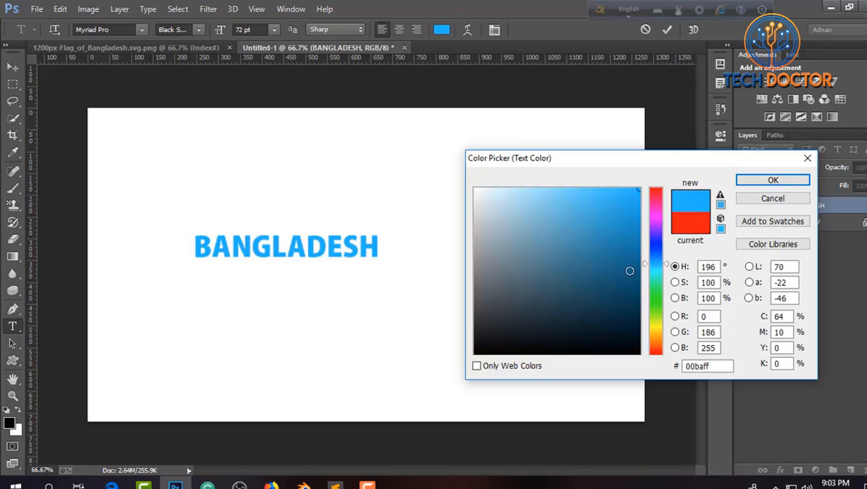
{"action": "mouse_move", "coordinate": [630, 270]}
{"action": "left_mouse_down"}
{"action": "mouse_move", "coordinate": [665, 266]}
{"action": "mouse_move", "coordinate": [643, 331]}
{"action": "mouse_move", "coordinate": [651, 339]}
{"action": "left_mouse_up"}
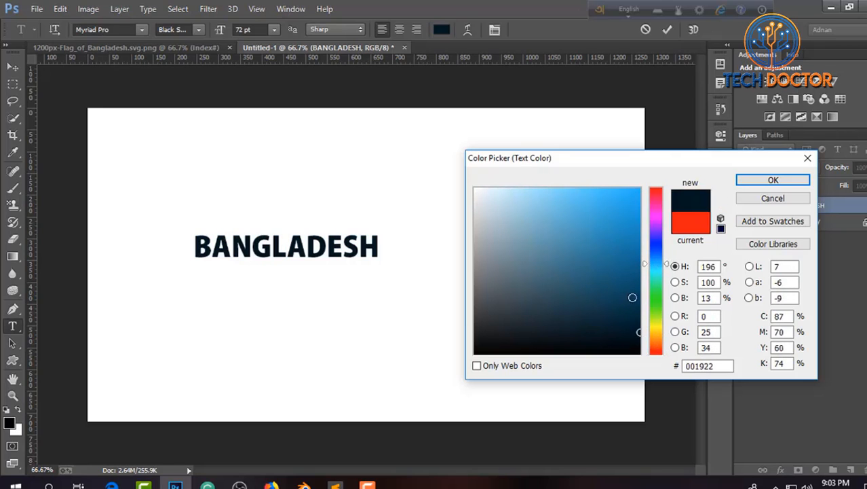
{"action": "left_click_drag", "start_coordinate": [632, 297], "coordinate": [638, 234]}
{"action": "left_click", "coordinate": [656, 195]}
{"action": "left_click_drag", "start_coordinate": [635, 203], "coordinate": [655, 166]}
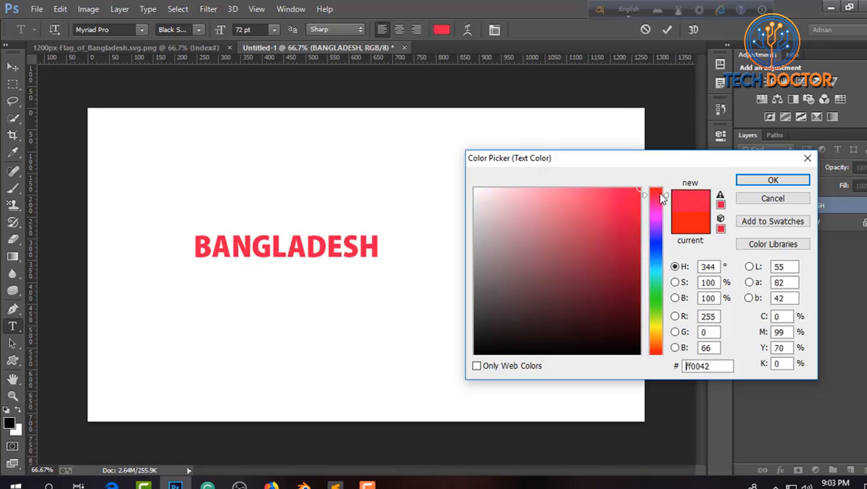
{"action": "left_click", "coordinate": [640, 201]}
{"action": "left_click", "coordinate": [655, 194]}
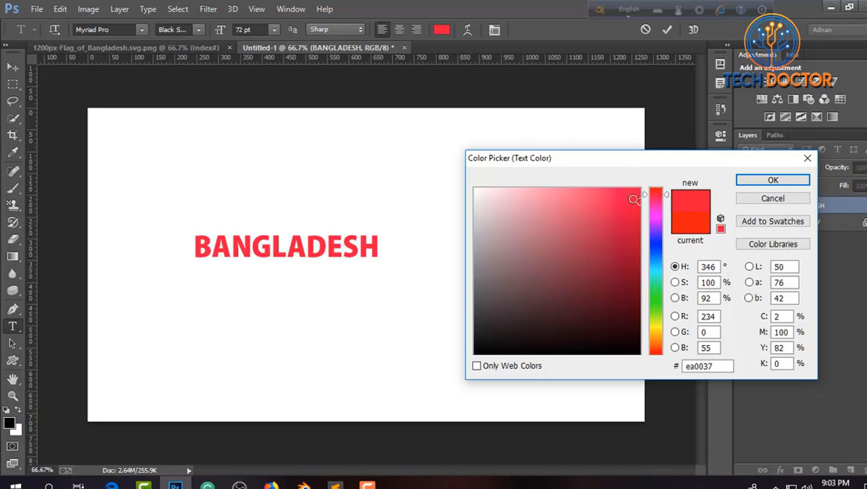
{"action": "left_click_drag", "start_coordinate": [633, 199], "coordinate": [642, 189]}
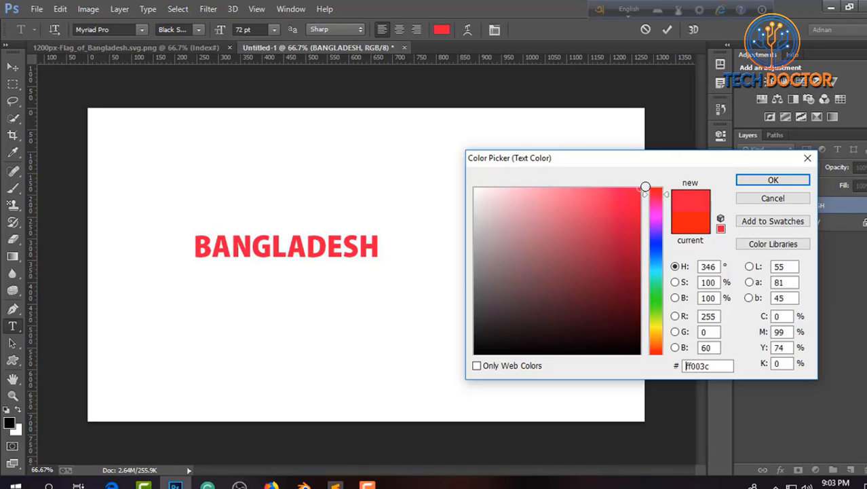
{"action": "left_click", "coordinate": [752, 185]}
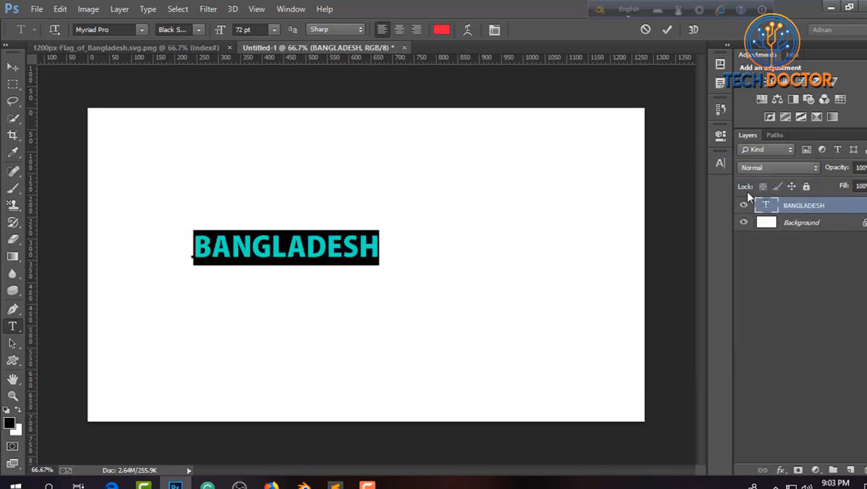
Enlarge the BANGLADESH text to just over 160 pt and move it to the middle of the canvas
{"action": "left_click", "coordinate": [274, 32]}
{"action": "left_click", "coordinate": [266, 26]}
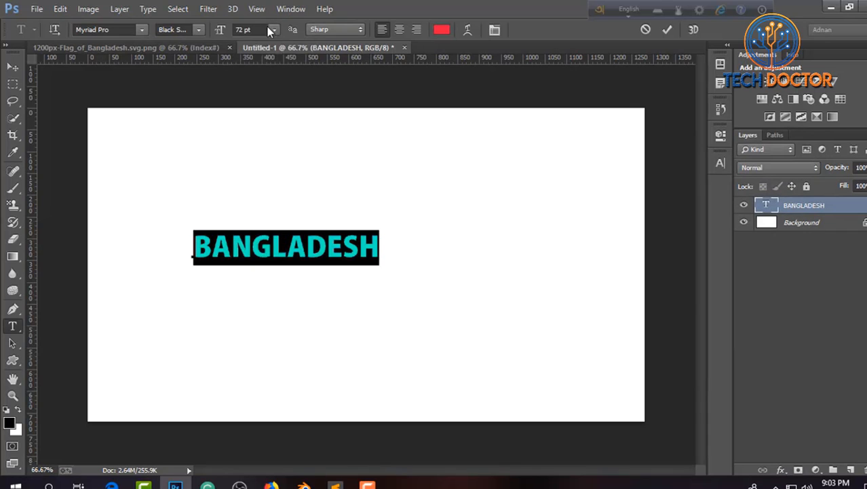
{"action": "left_click", "coordinate": [224, 32]}
{"action": "scroll", "coordinate": [222, 32], "scroll_direction": "up", "scroll_amount": 20}
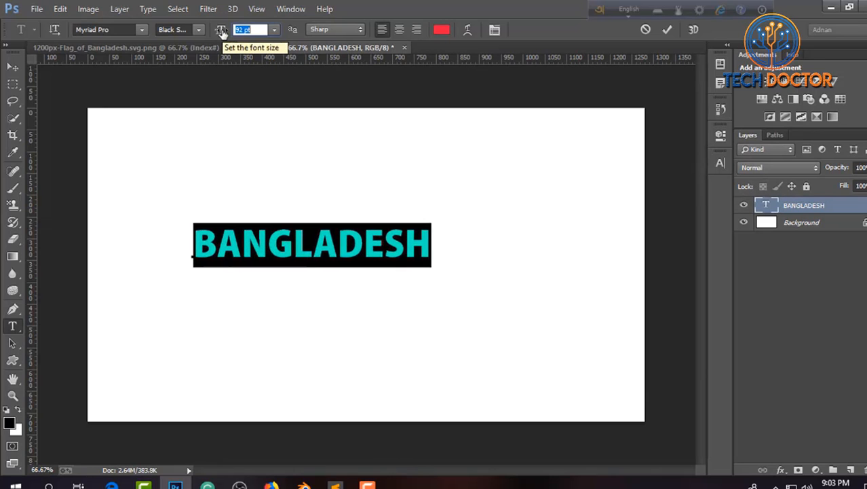
{"action": "scroll", "coordinate": [221, 32], "scroll_direction": "up", "scroll_amount": 20}
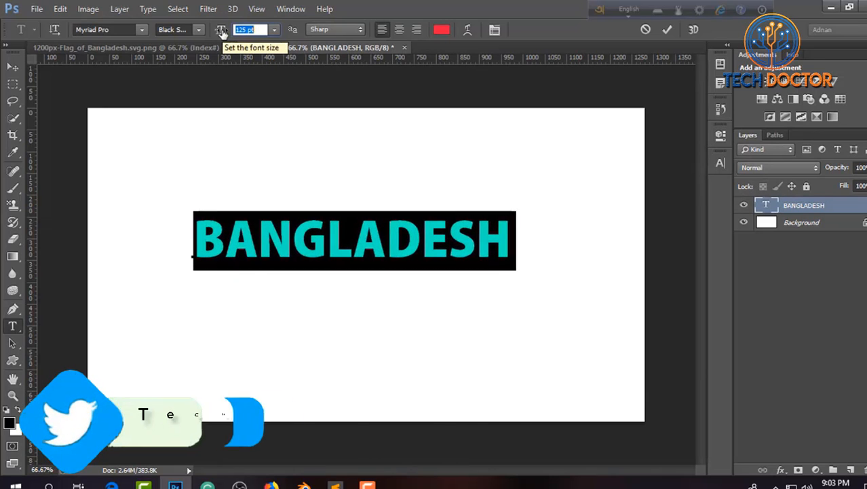
{"action": "scroll", "coordinate": [221, 32], "scroll_direction": "up", "scroll_amount": 20}
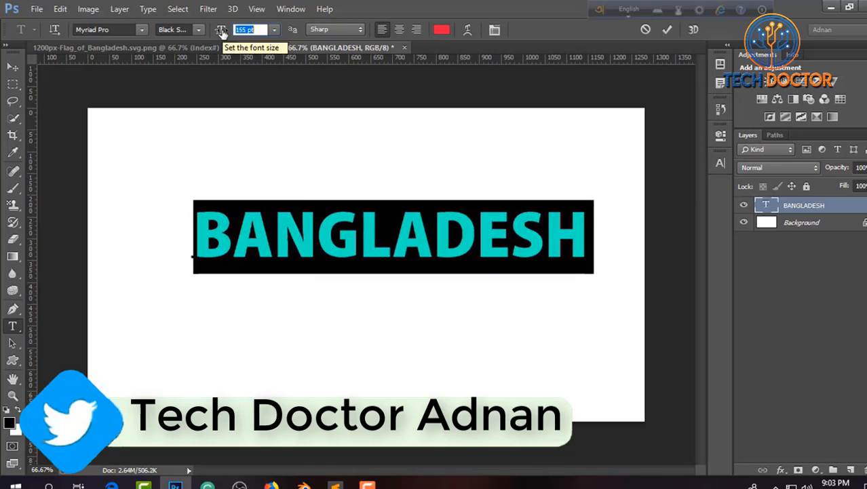
{"action": "scroll", "coordinate": [221, 32], "scroll_direction": "up", "scroll_amount": 9}
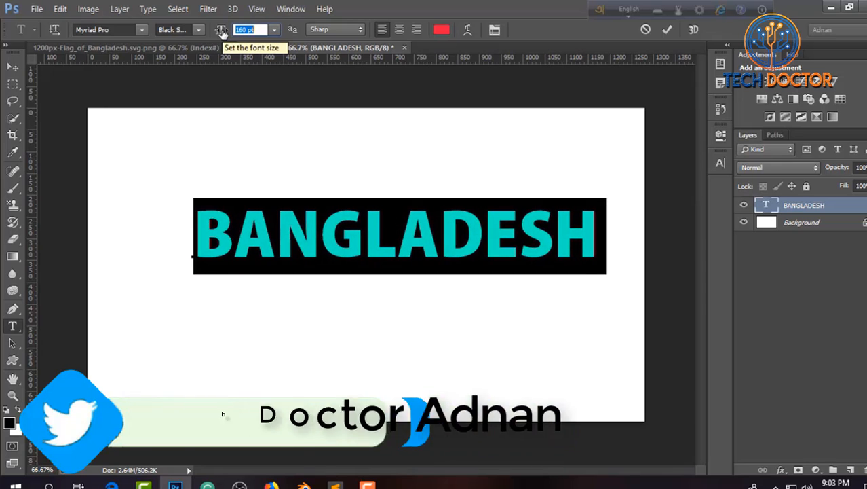
{"action": "left_click", "coordinate": [668, 31]}
{"action": "left_click", "coordinate": [14, 68]}
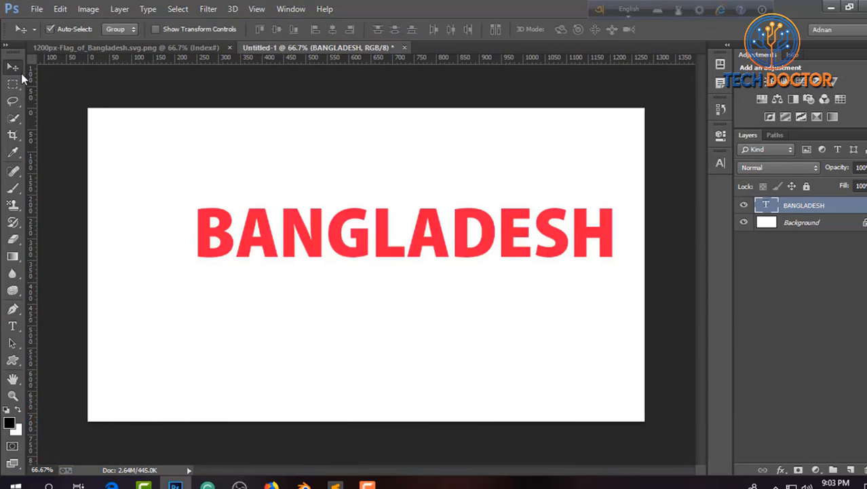
{"action": "left_click_drag", "start_coordinate": [293, 242], "coordinate": [271, 264]}
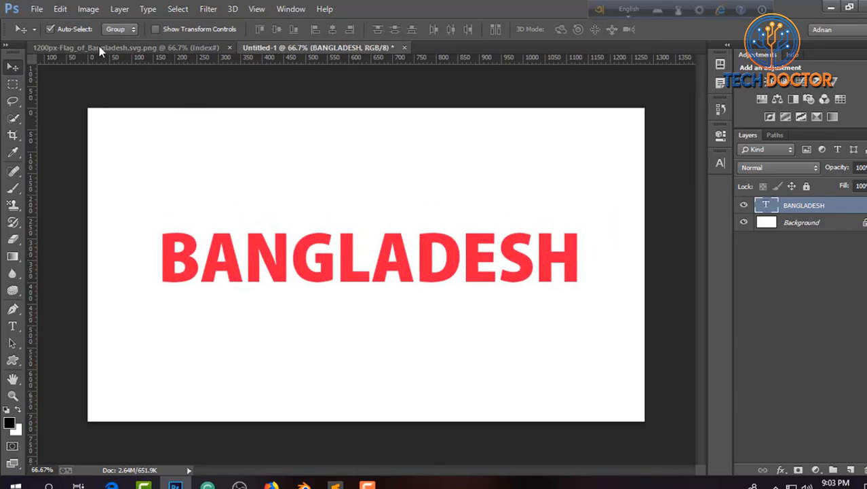
{"action": "left_click", "coordinate": [37, 9]}
{"action": "left_click", "coordinate": [52, 37]}
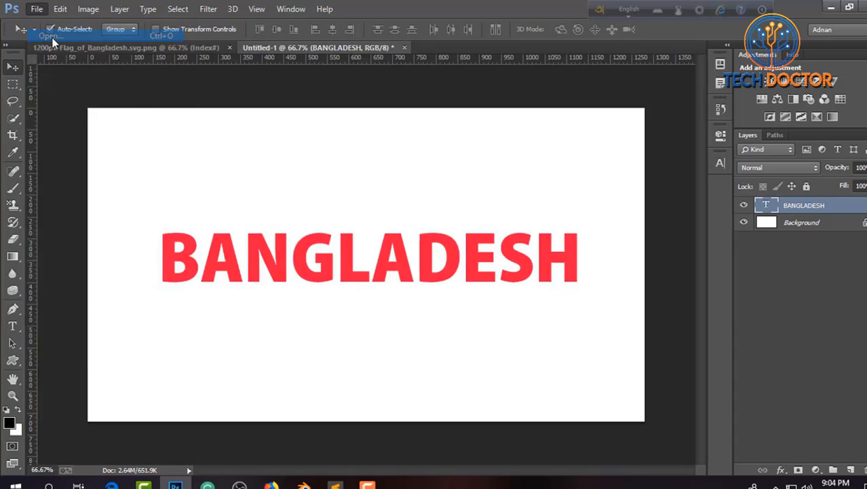
{"action": "left_click", "coordinate": [139, 152]}
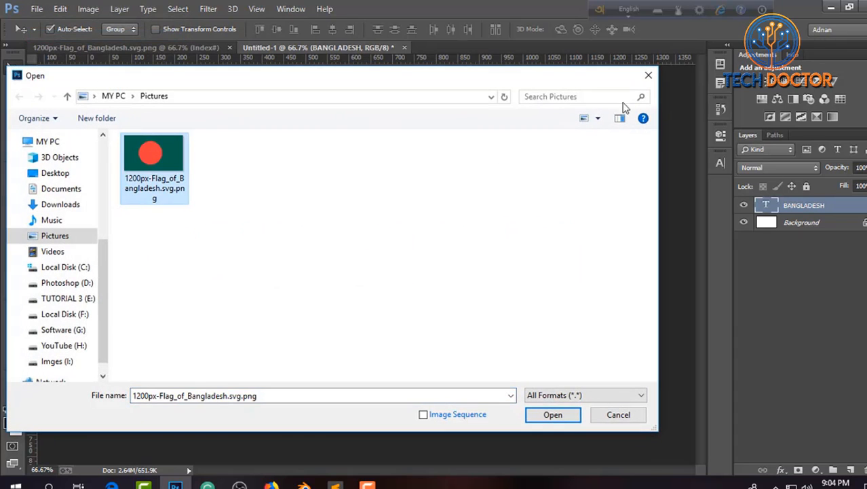
{"action": "left_click", "coordinate": [649, 75]}
Place 1200px-Flag_of_Bangladesh.svg.png as an embedded image above the text layer and hide the flag layer
{"action": "left_click", "coordinate": [37, 9]}
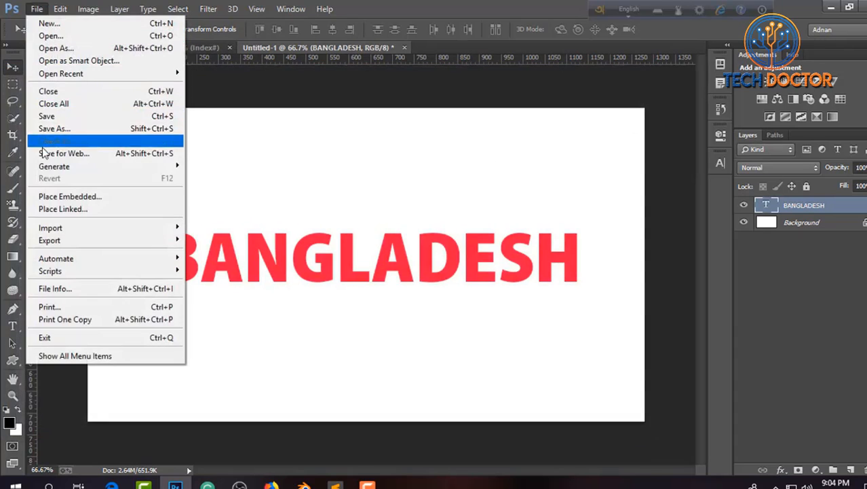
{"action": "left_click", "coordinate": [68, 198]}
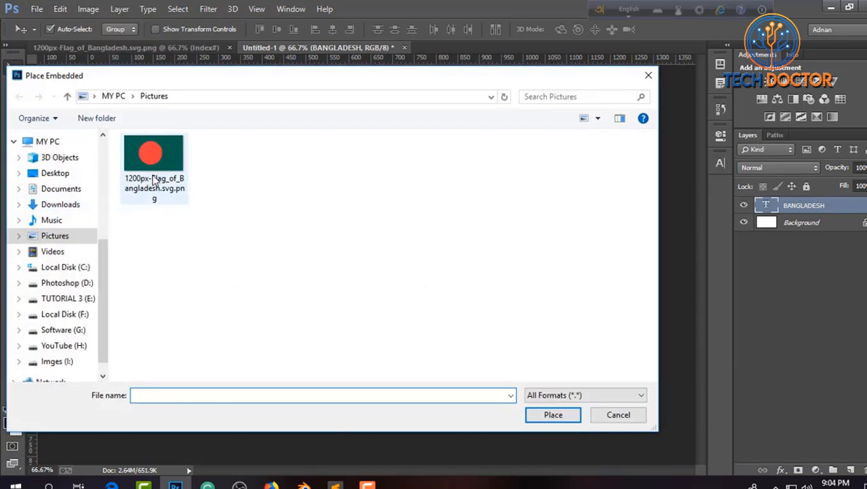
{"action": "left_click", "coordinate": [155, 175]}
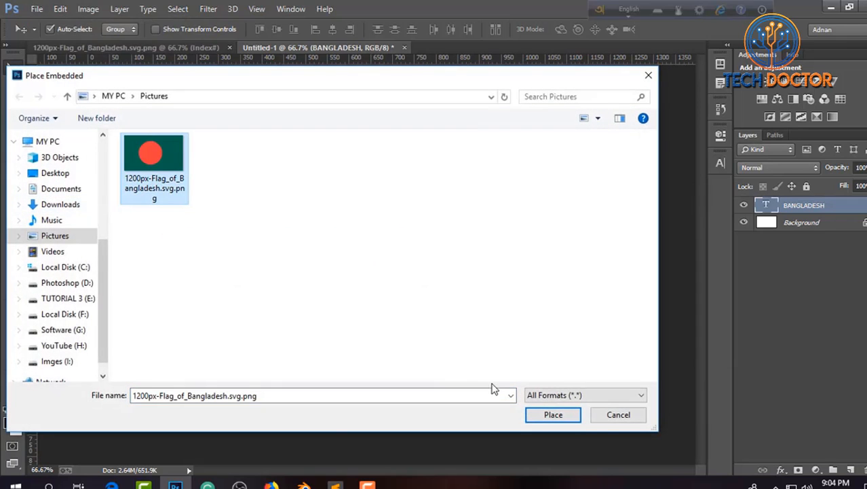
{"action": "left_click", "coordinate": [541, 418]}
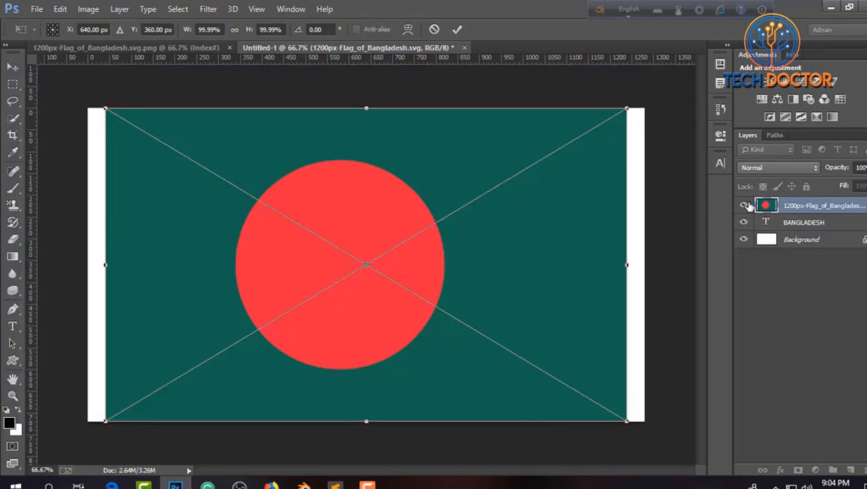
{"action": "left_click", "coordinate": [459, 29]}
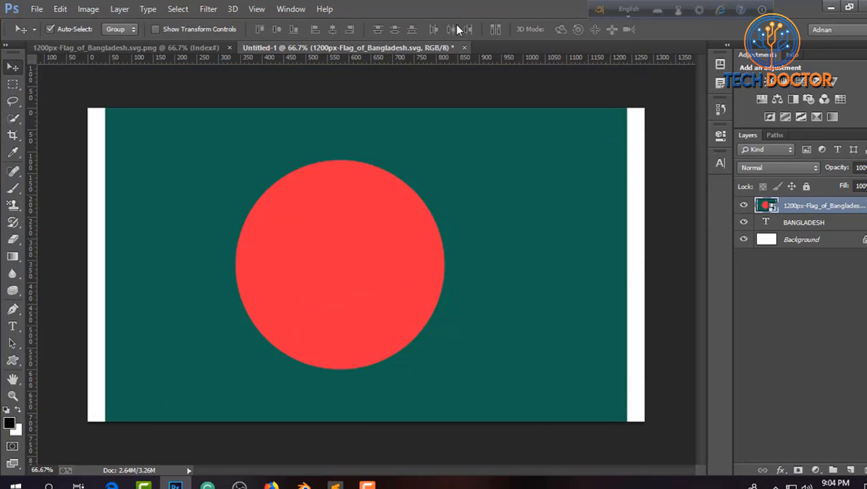
{"action": "left_click", "coordinate": [744, 205]}
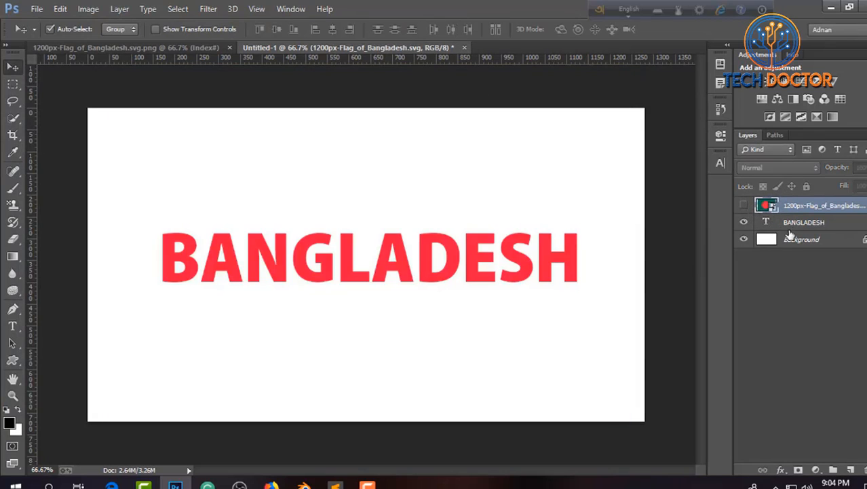
Add an outside stroke of 7 px to the BANGLADESH text layer
{"action": "left_click", "coordinate": [798, 225]}
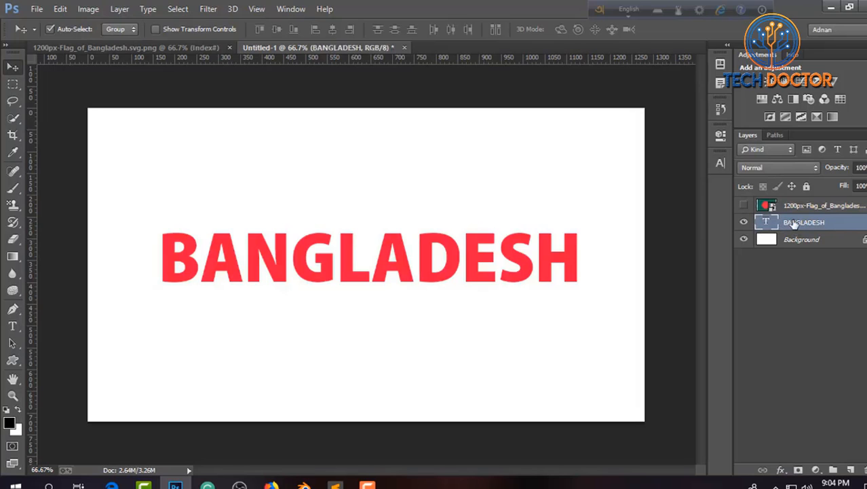
{"action": "right_click", "coordinate": [834, 225]}
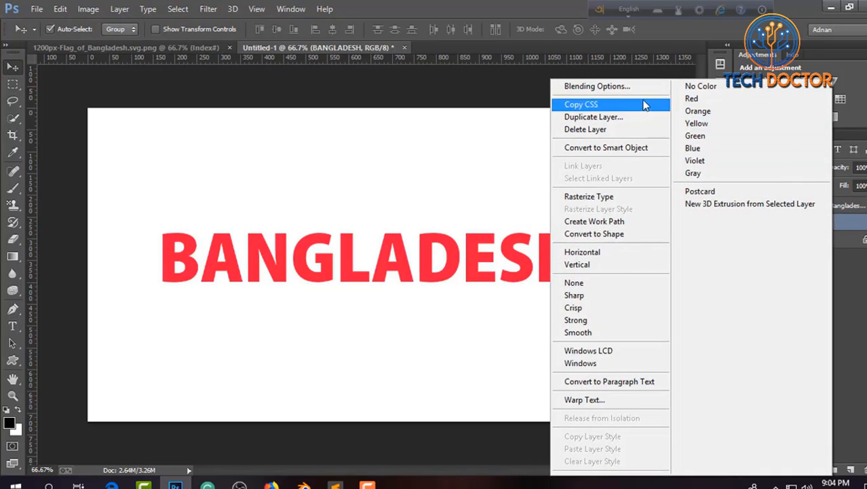
{"action": "left_click", "coordinate": [613, 91]}
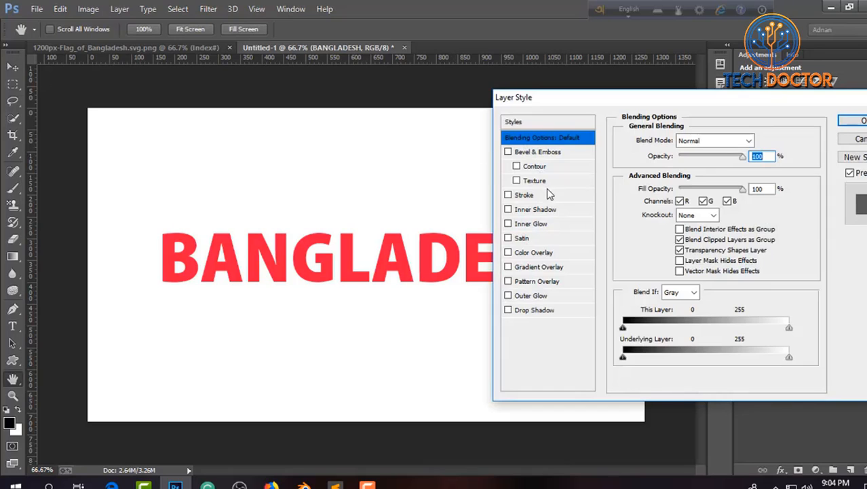
{"action": "left_click", "coordinate": [530, 195]}
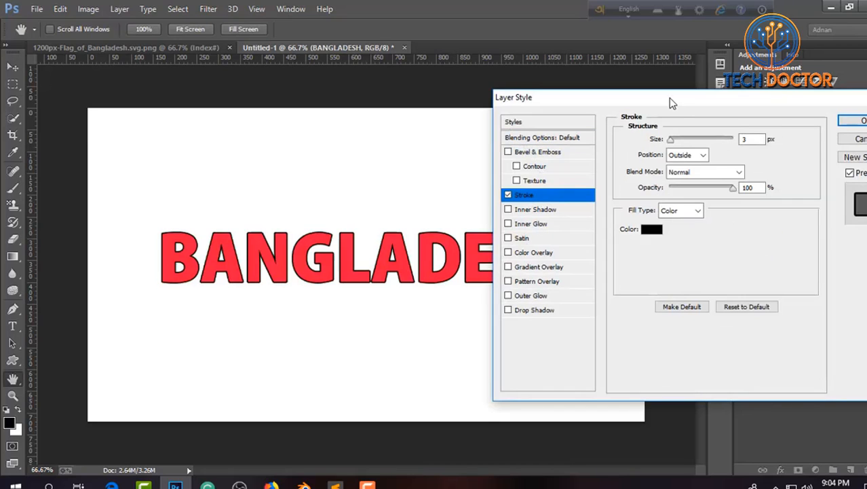
{"action": "left_click_drag", "start_coordinate": [672, 101], "coordinate": [639, 101]}
{"action": "left_click_drag", "start_coordinate": [640, 143], "coordinate": [648, 140]}
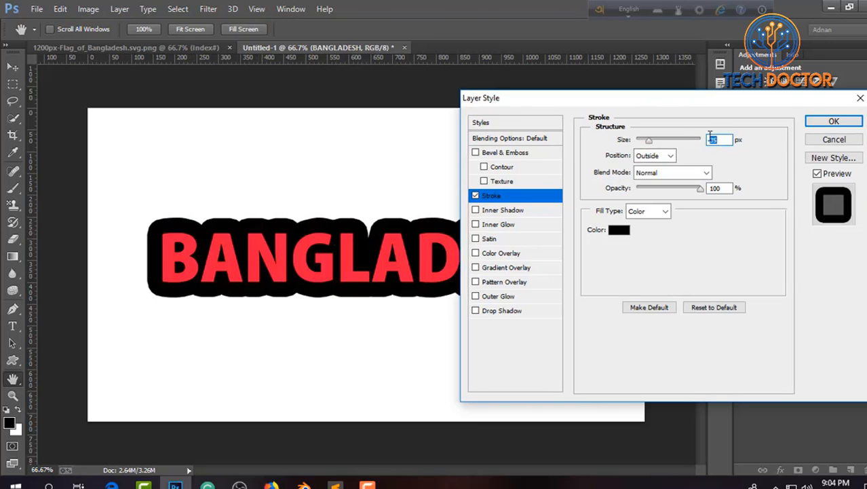
{"action": "left_click_drag", "start_coordinate": [647, 142], "coordinate": [646, 142]}
Set the text stroke's colour to a near-black green, hex 001507
{"action": "left_click", "coordinate": [619, 229]}
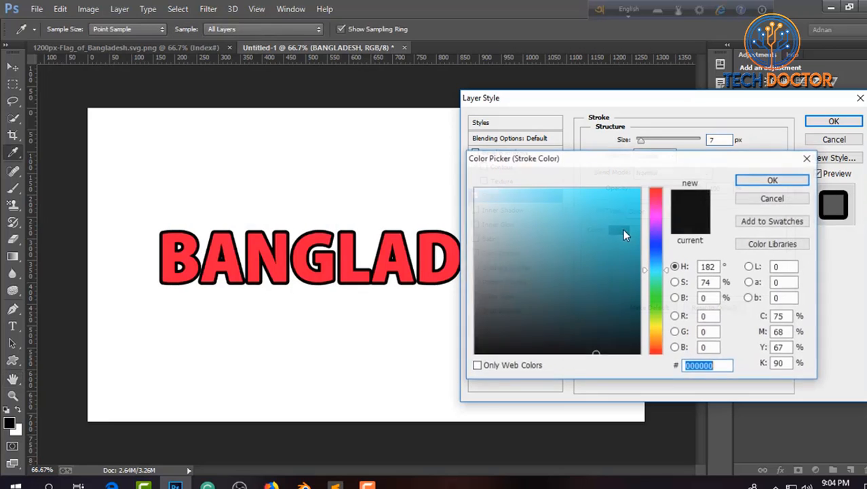
{"action": "left_click", "coordinate": [614, 231]}
{"action": "left_click", "coordinate": [651, 307]}
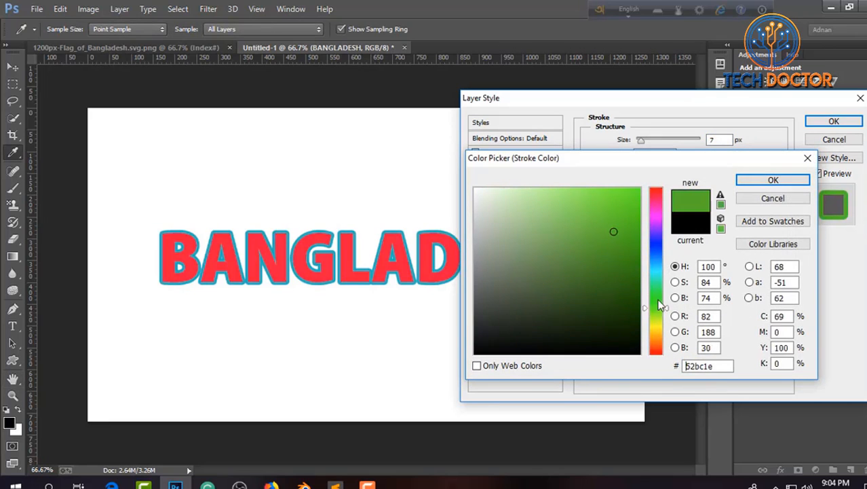
{"action": "left_click", "coordinate": [660, 222]}
{"action": "left_click", "coordinate": [618, 325]}
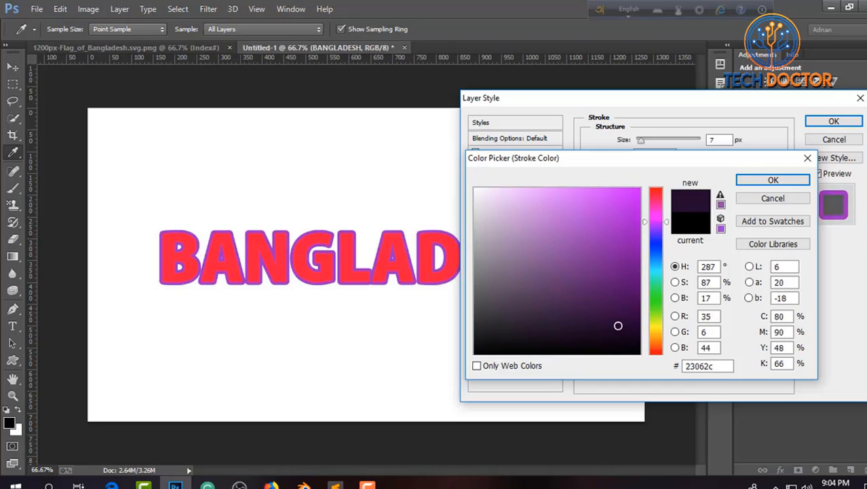
{"action": "left_click", "coordinate": [656, 289]}
{"action": "left_click", "coordinate": [642, 316]}
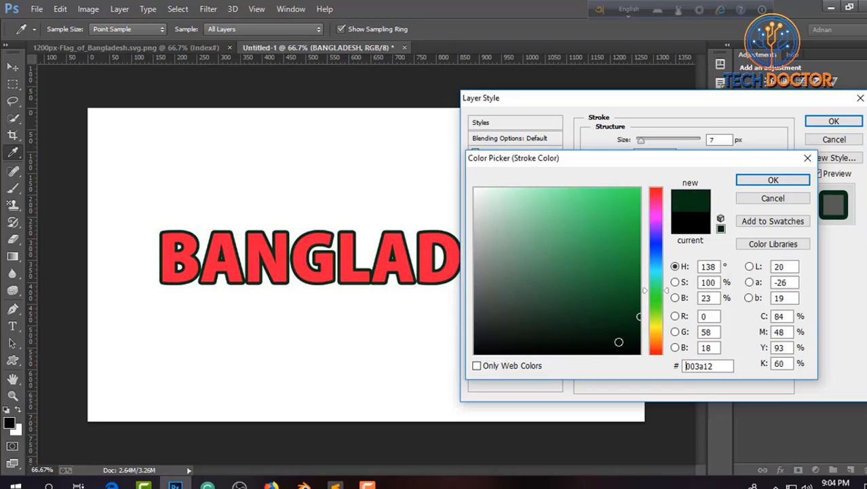
{"action": "left_click", "coordinate": [638, 341]}
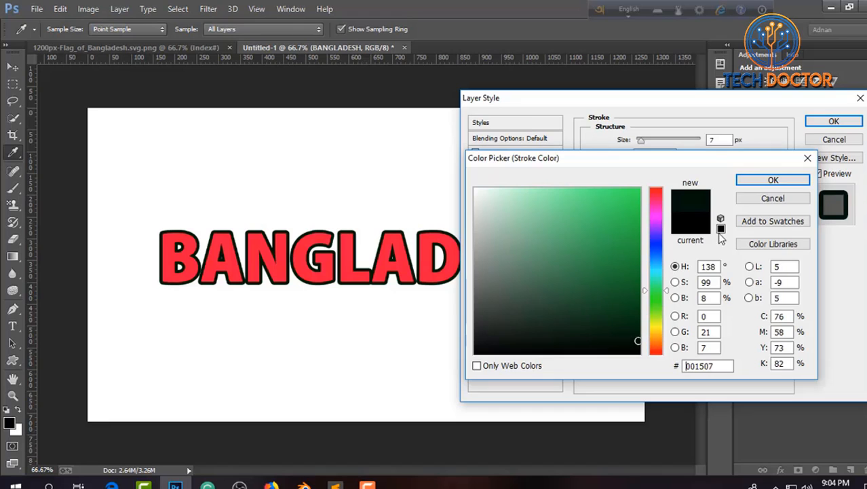
{"action": "left_click", "coordinate": [770, 179]}
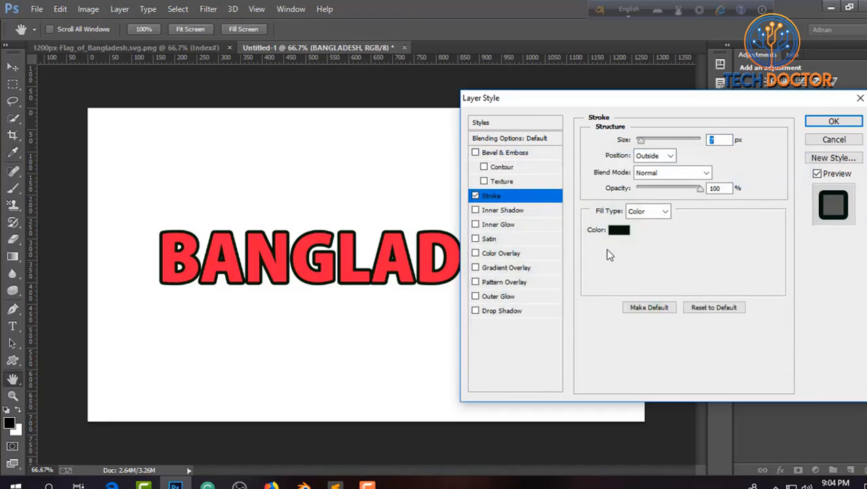
Add a drop shadow to the BANGLADESH text with a distance of 22 px and an angle of 123°
{"action": "left_click", "coordinate": [506, 311]}
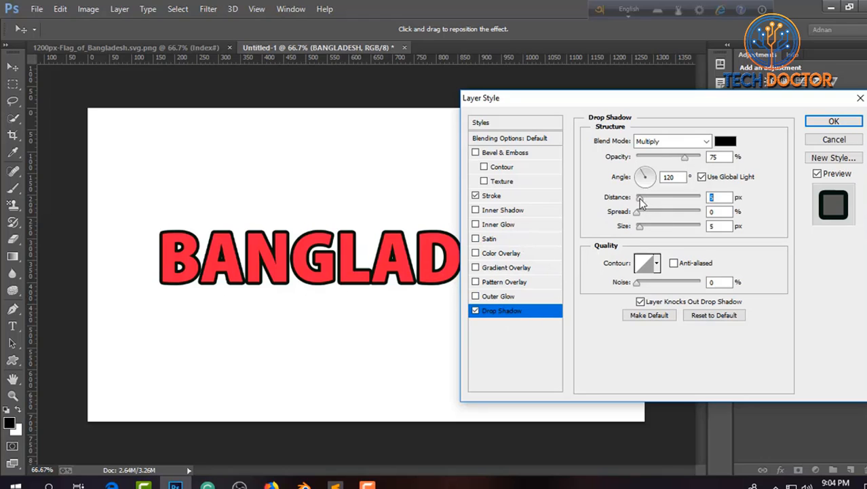
{"action": "left_click_drag", "start_coordinate": [640, 200], "coordinate": [651, 203]}
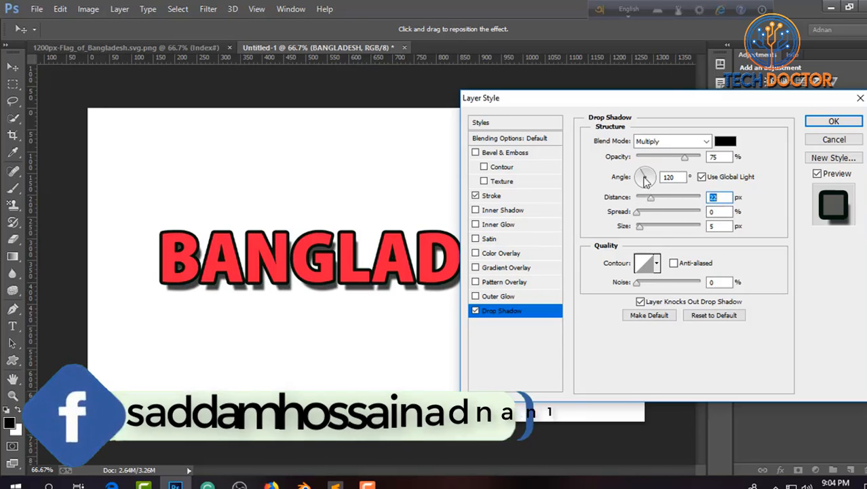
{"action": "mouse_move", "coordinate": [646, 178]}
{"action": "left_mouse_down"}
{"action": "mouse_move", "coordinate": [656, 186]}
{"action": "mouse_move", "coordinate": [647, 169]}
{"action": "left_mouse_up"}
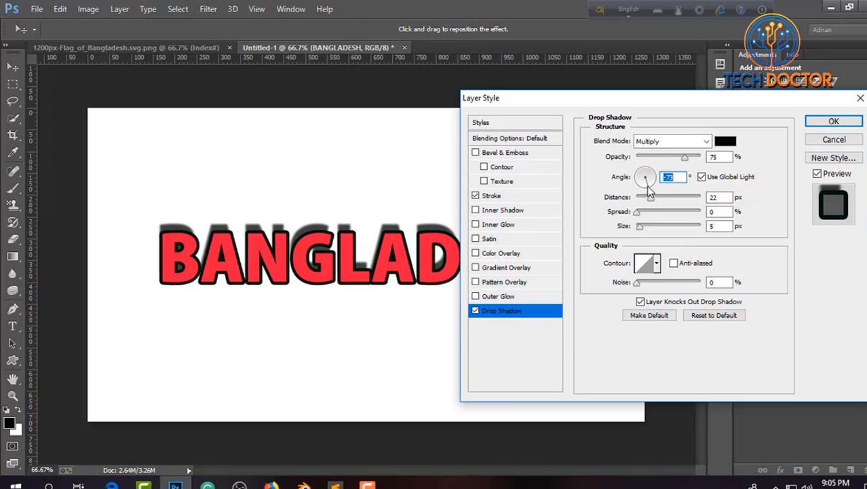
{"action": "mouse_move", "coordinate": [650, 182]}
{"action": "left_mouse_down"}
{"action": "mouse_move", "coordinate": [655, 176]}
{"action": "mouse_move", "coordinate": [642, 174]}
{"action": "left_mouse_up"}
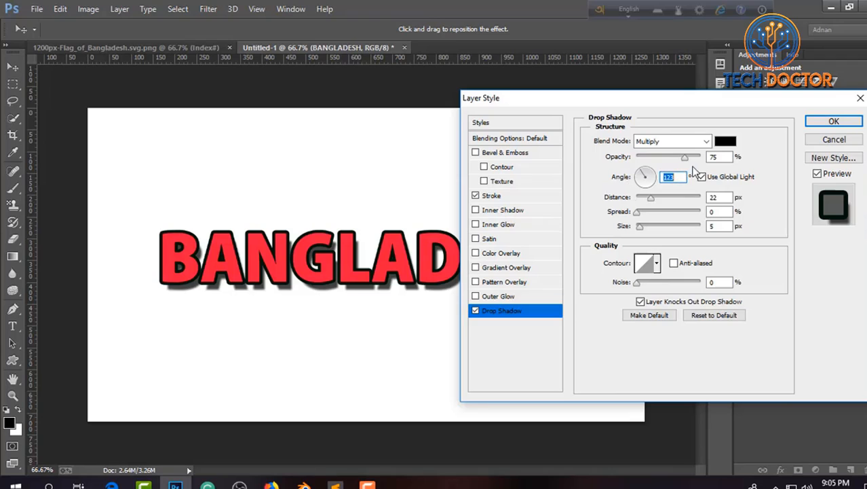
Refine the text's drop shadow to 50% opacity, 18 px distance and a 123° angle, and apply the layer style
{"action": "left_click_drag", "start_coordinate": [685, 159], "coordinate": [672, 159]}
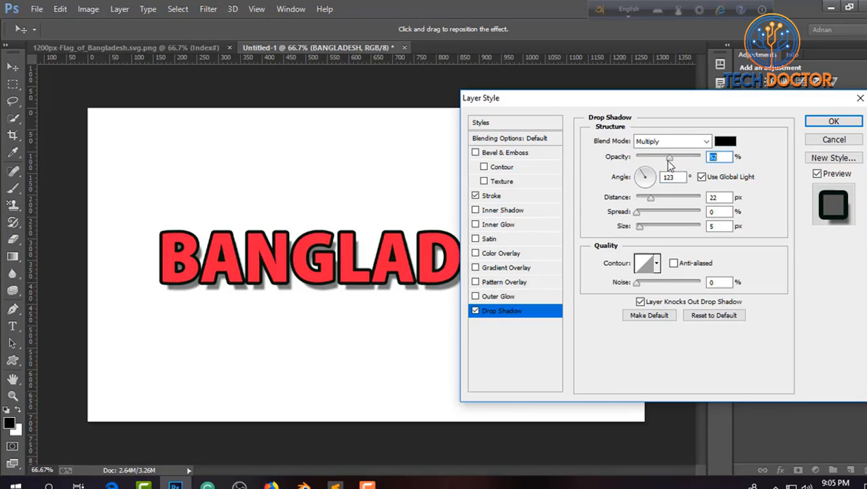
{"action": "mouse_move", "coordinate": [672, 158]}
{"action": "left_mouse_down"}
{"action": "mouse_move", "coordinate": [654, 164]}
{"action": "mouse_move", "coordinate": [673, 161]}
{"action": "left_mouse_up"}
{"action": "left_click", "coordinate": [650, 199]}
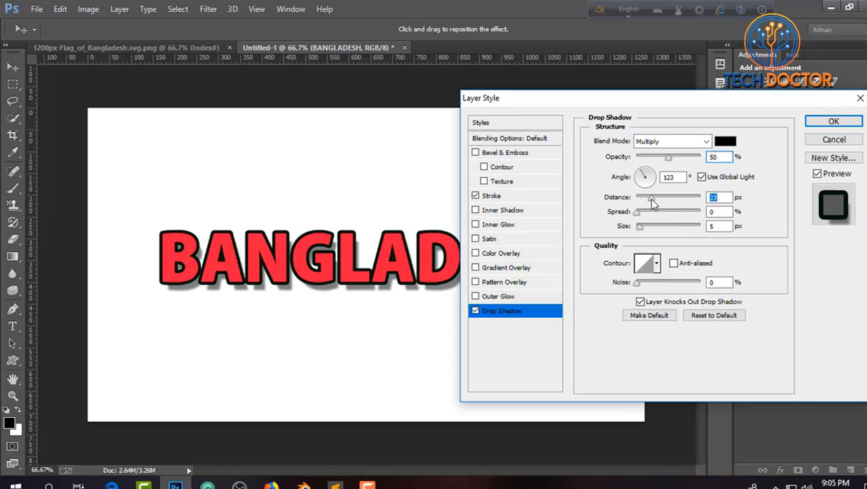
{"action": "left_click_drag", "start_coordinate": [650, 199], "coordinate": [648, 201]}
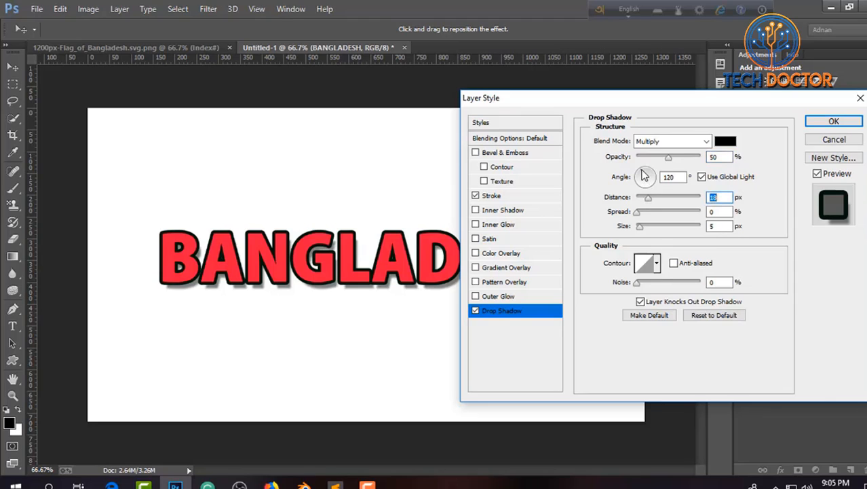
{"action": "left_click", "coordinate": [644, 175]}
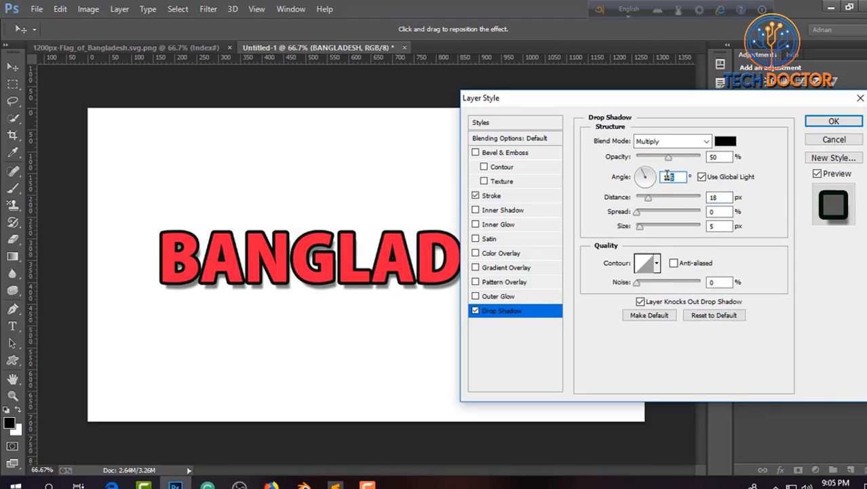
{"action": "type", "text": "120"}
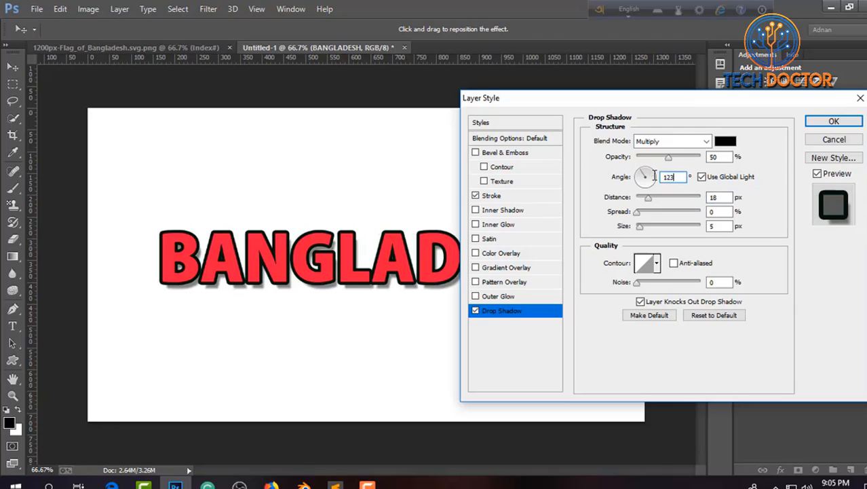
{"action": "key", "text": "Return"}
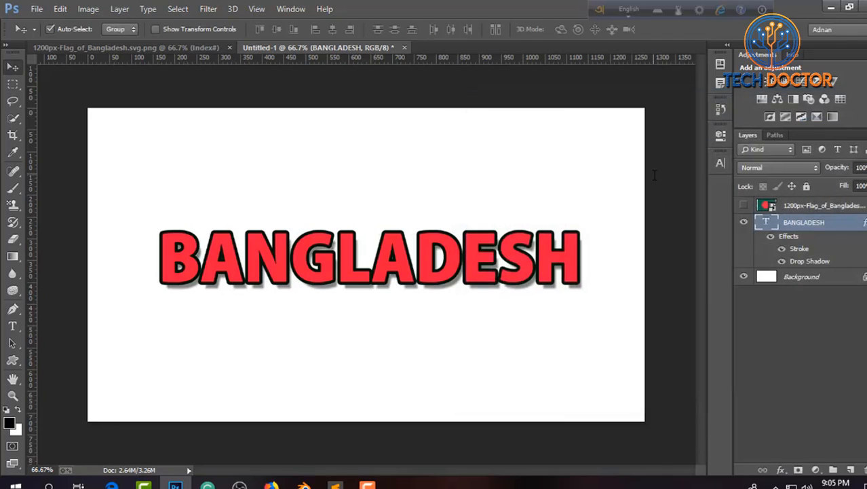
Review the drop shadow settings in the BANGLADESH text's layer style
{"action": "key", "text": "h"}
{"action": "double_click", "coordinate": [864, 226]}
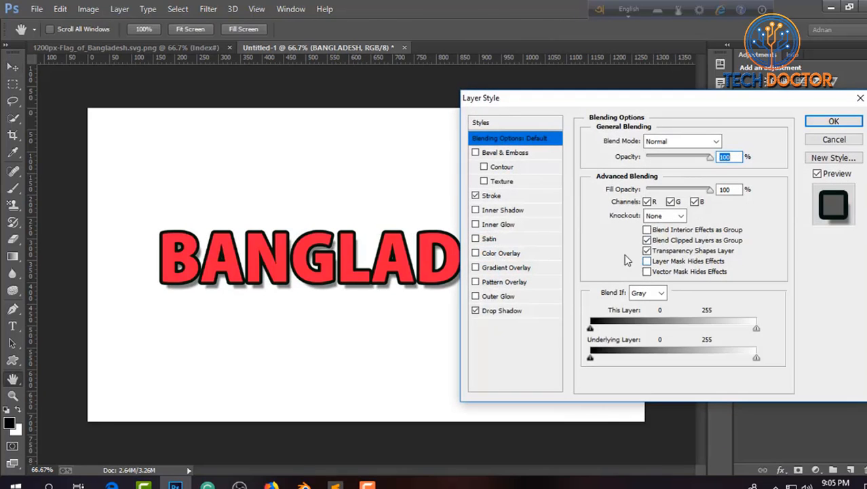
{"action": "left_click", "coordinate": [512, 312]}
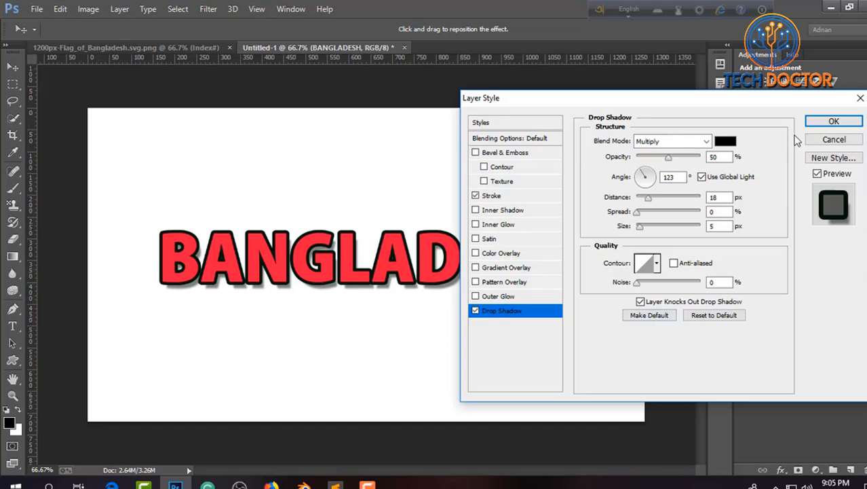
{"action": "left_click", "coordinate": [833, 122]}
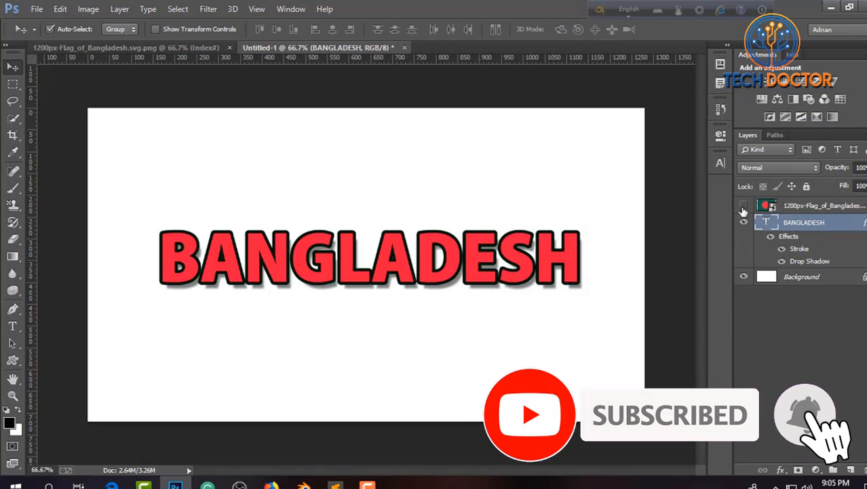
Make the Bangladesh flag layer visible and select it
{"action": "left_click", "coordinate": [745, 207]}
{"action": "left_click", "coordinate": [791, 209]}
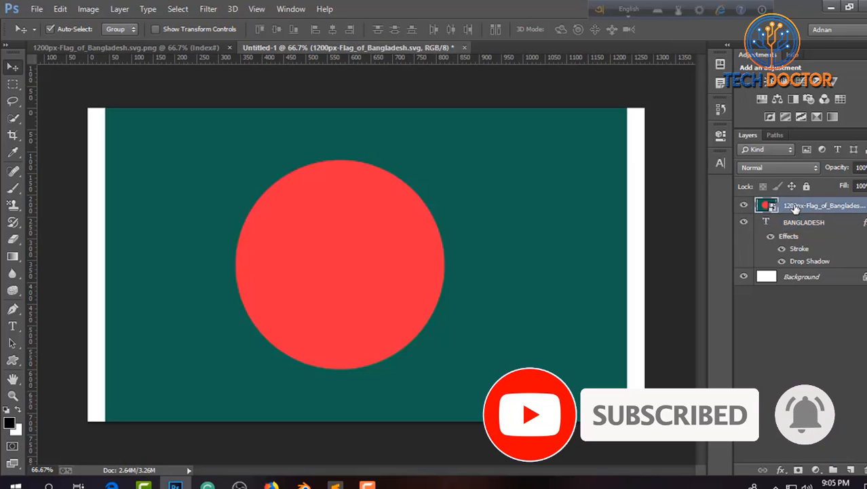
Try rasterizing the Bangladesh flag layer
{"action": "right_click", "coordinate": [793, 208]}
{"action": "left_click", "coordinate": [549, 196]}
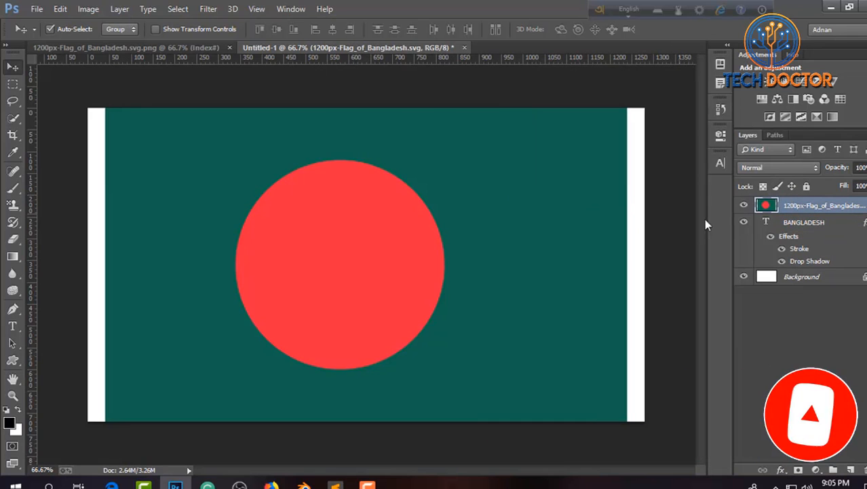
{"action": "right_click", "coordinate": [792, 212]}
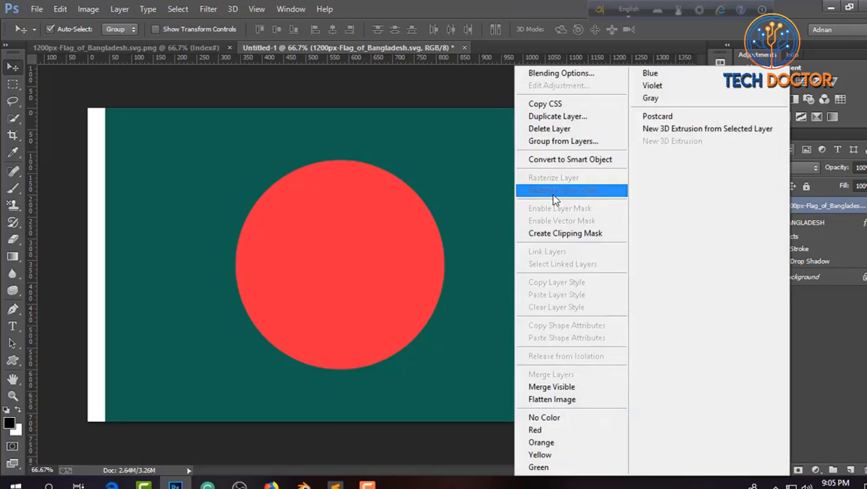
{"action": "left_click", "coordinate": [832, 209]}
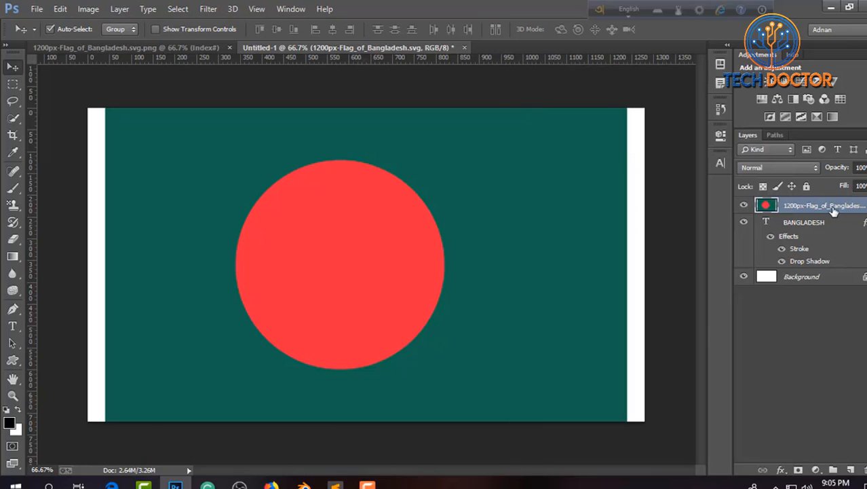
{"action": "left_click", "coordinate": [814, 222]}
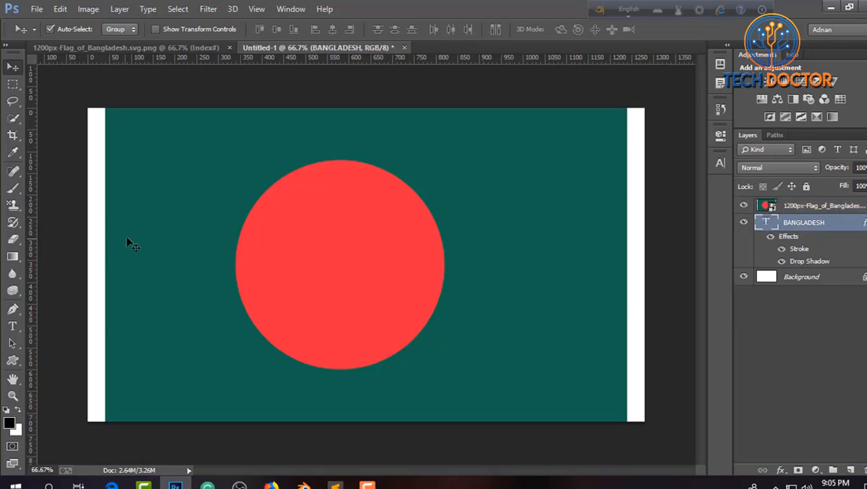
{"action": "left_click", "coordinate": [156, 29]}
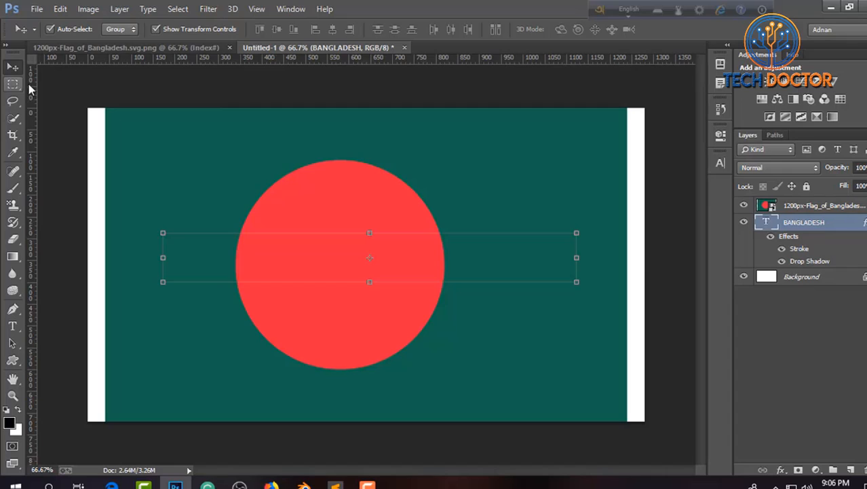
{"action": "left_click", "coordinate": [156, 29]}
Scale the flag image up proportionally around its centre to about 1285 × 771 px, covering the full canvas
{"action": "left_click", "coordinate": [826, 208]}
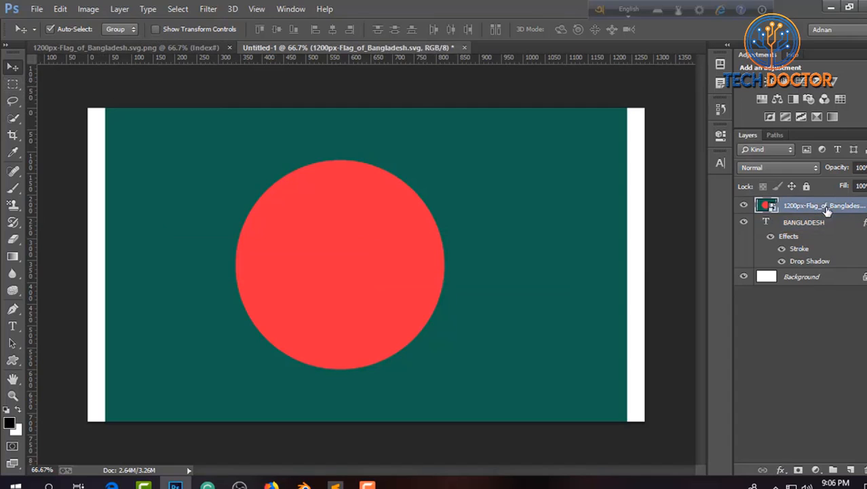
{"action": "left_click", "coordinate": [155, 29]}
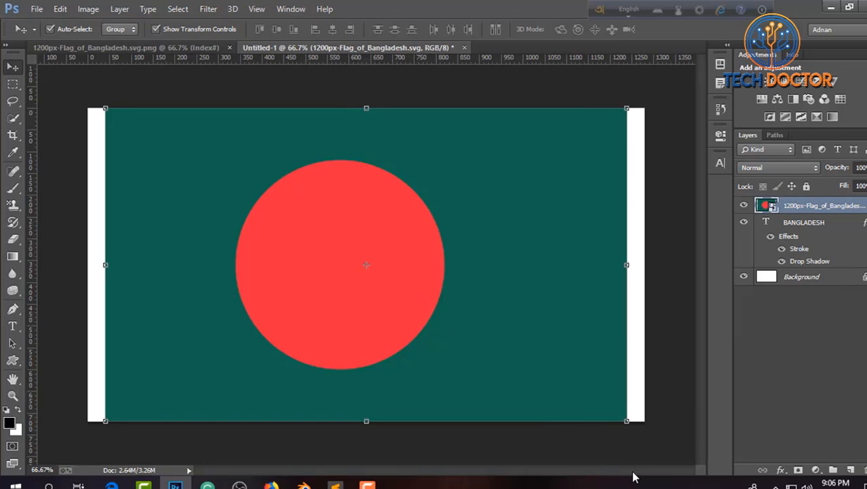
{"action": "left_click_drag", "start_coordinate": [627, 422], "coordinate": [648, 432]}
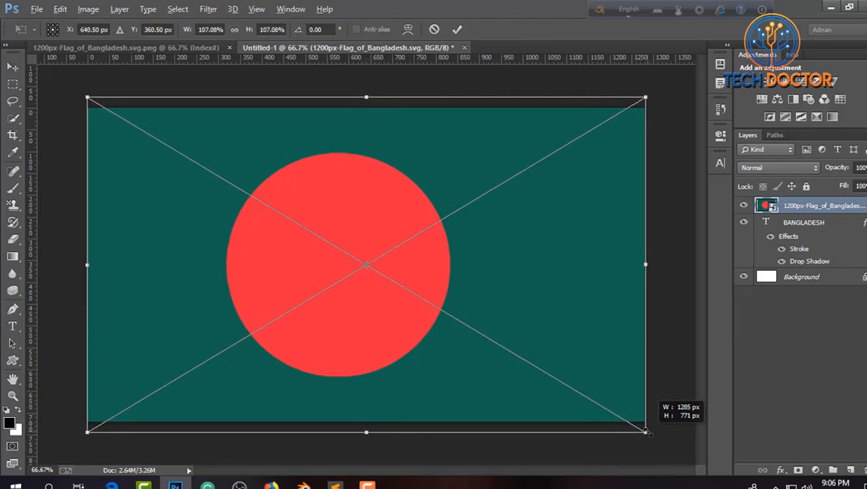
{"action": "left_click", "coordinate": [457, 30]}
{"action": "left_click", "coordinate": [155, 29]}
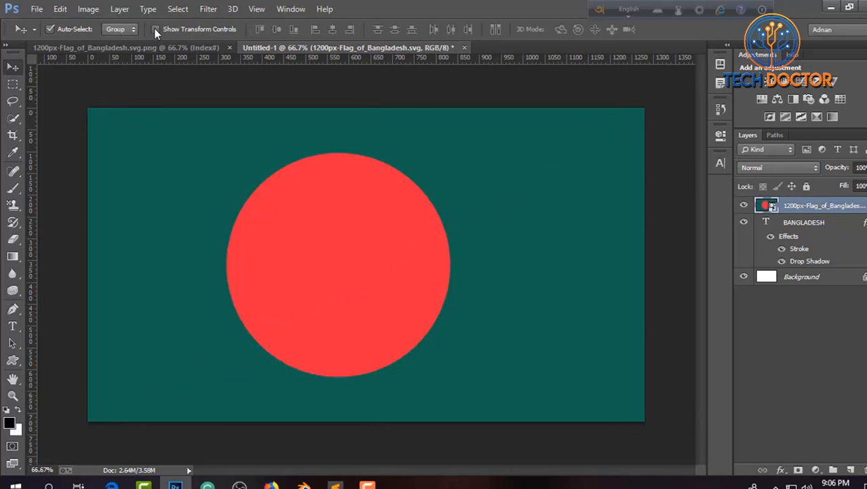
Clip the flag layer to the BANGLADESH text layer so the flag fills the letters
{"action": "left_click", "coordinate": [836, 222]}
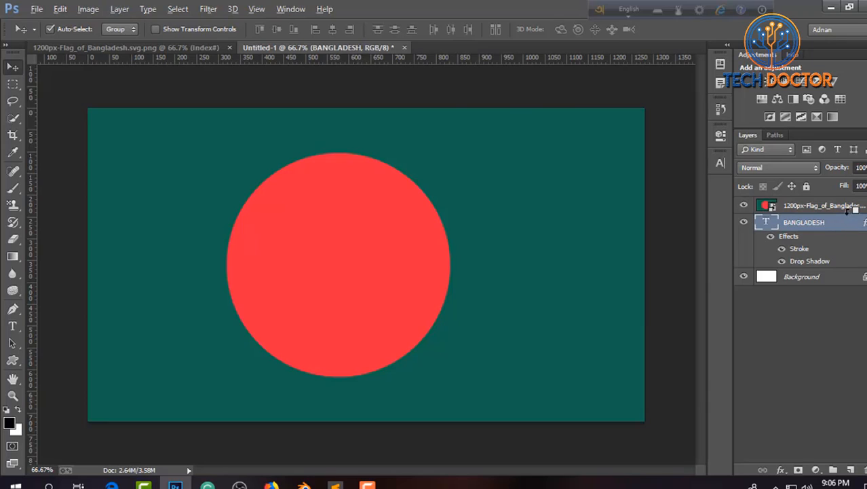
{"action": "left_click", "coordinate": [849, 214], "text": "alt"}
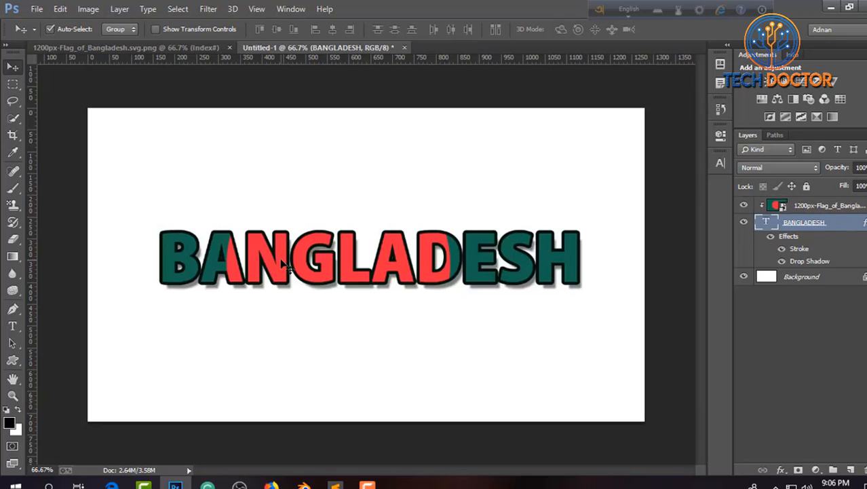
{"action": "key", "text": "ctrl+t"}
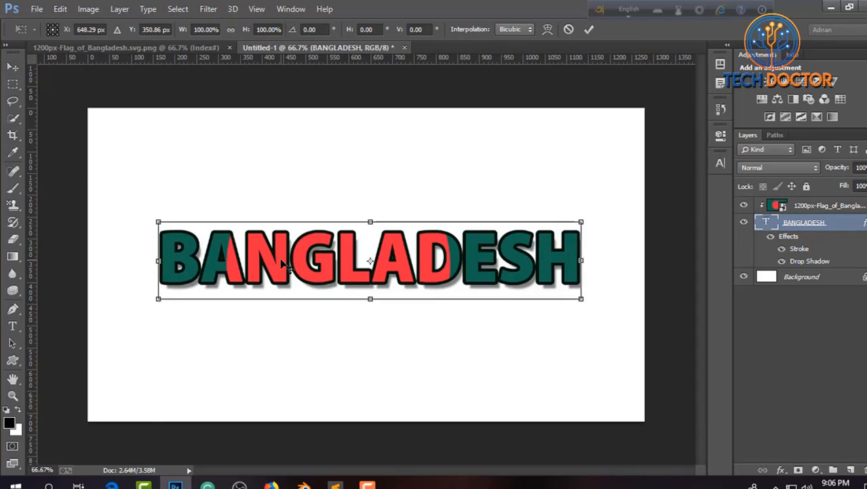
{"action": "left_click", "coordinate": [588, 30]}
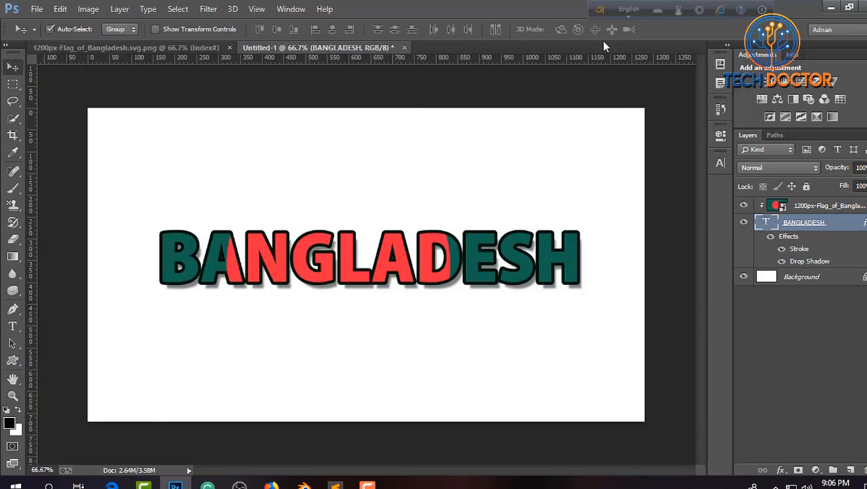
Shrink the clipped flag image slightly and nudge it to adjust where its red circle falls within the letters
{"action": "left_click", "coordinate": [798, 210]}
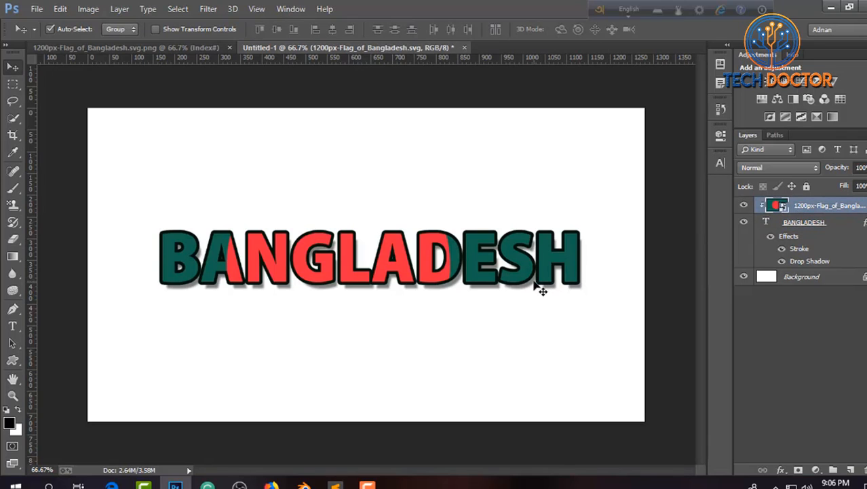
{"action": "key", "text": "ctrl+t"}
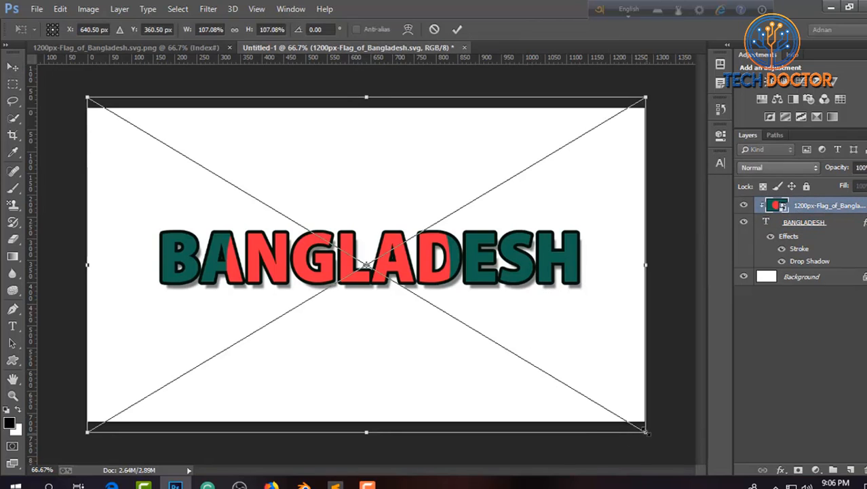
{"action": "left_click_drag", "start_coordinate": [645, 431], "coordinate": [619, 415]}
{"action": "left_click_drag", "start_coordinate": [450, 327], "coordinate": [453, 328]}
{"action": "left_click", "coordinate": [456, 30]}
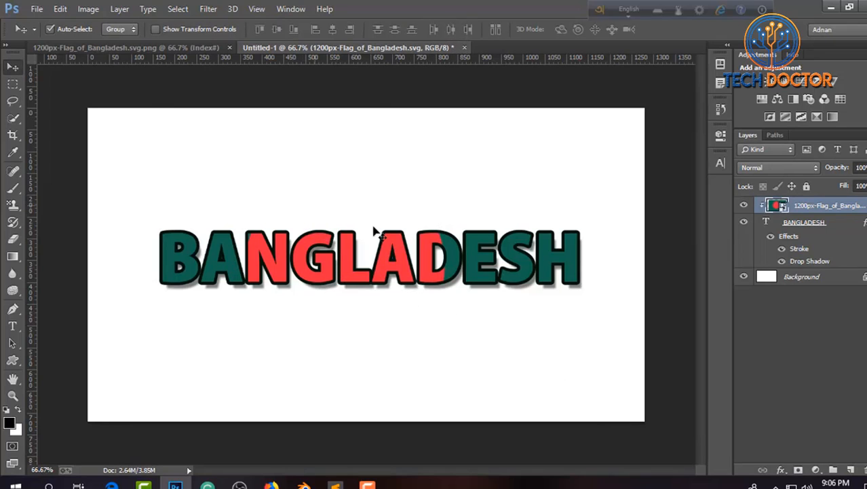
Try to enlarge the BANGLADESH text layer with a free transform
{"action": "left_click", "coordinate": [778, 225]}
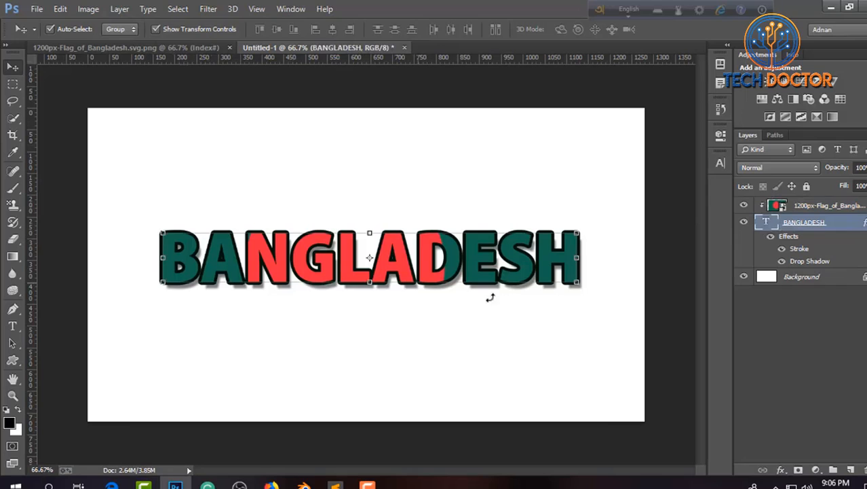
{"action": "left_click_drag", "start_coordinate": [577, 281], "coordinate": [590, 302]}
{"action": "left_click", "coordinate": [568, 29]}
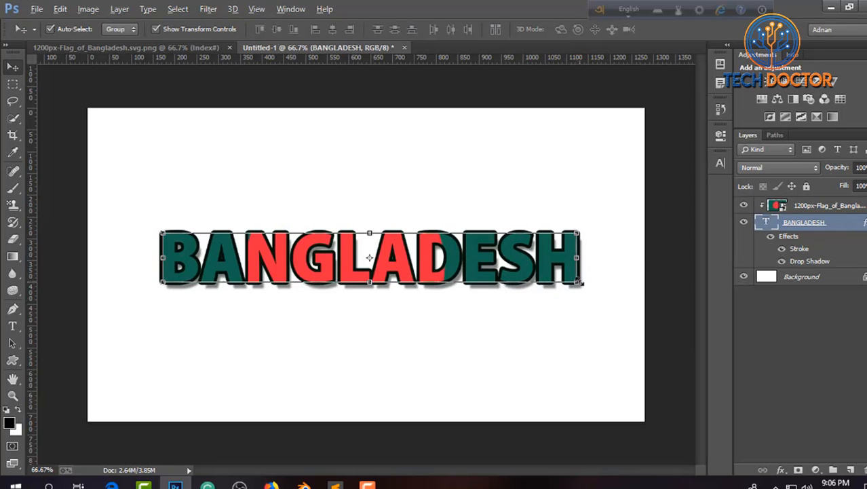
{"action": "key", "text": "ctrl+t"}
{"action": "left_click_drag", "start_coordinate": [578, 283], "coordinate": [598, 293]}
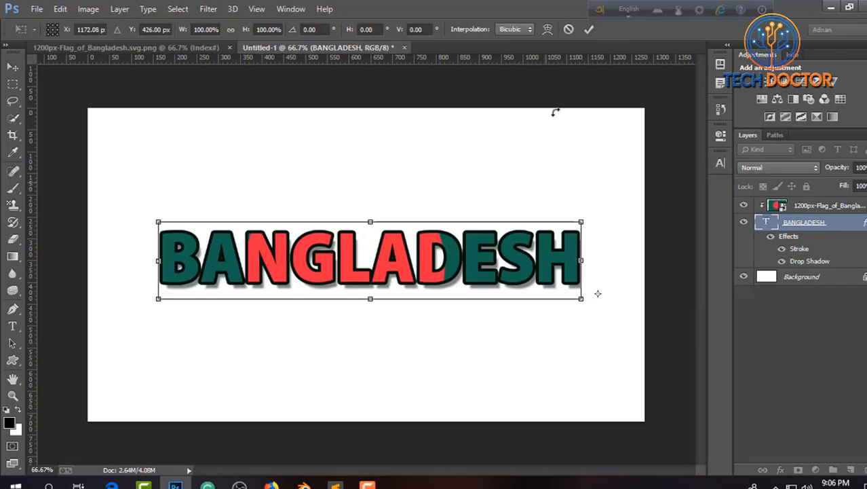
{"action": "left_click", "coordinate": [589, 30]}
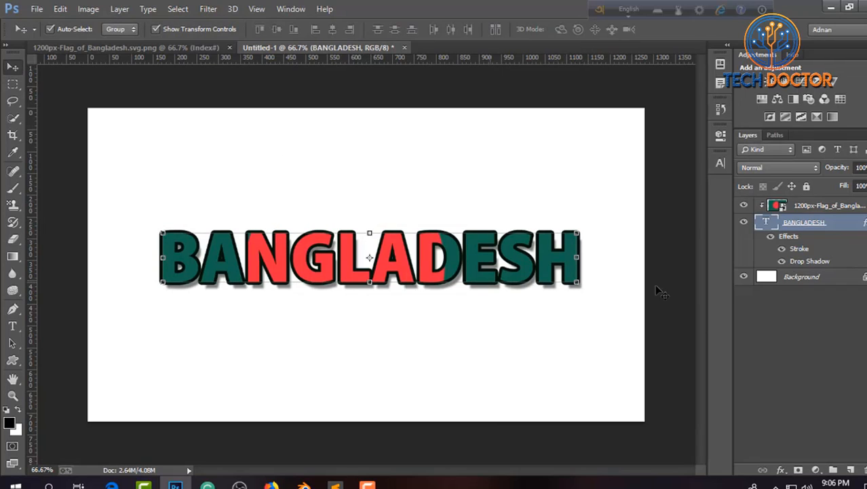
{"action": "left_click", "coordinate": [155, 29]}
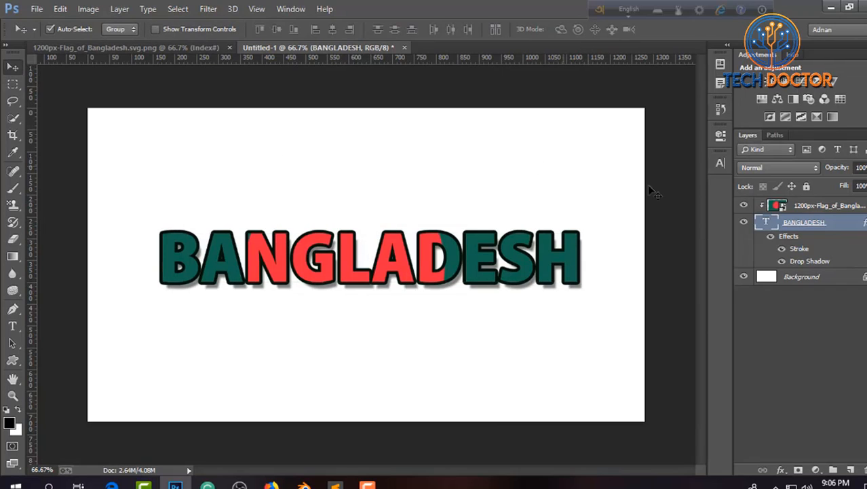
Shift the clipped flag image to the right and enlarge it proportionally so its red circle covers the middle letters of BANGLADESH
{"action": "left_click", "coordinate": [774, 211]}
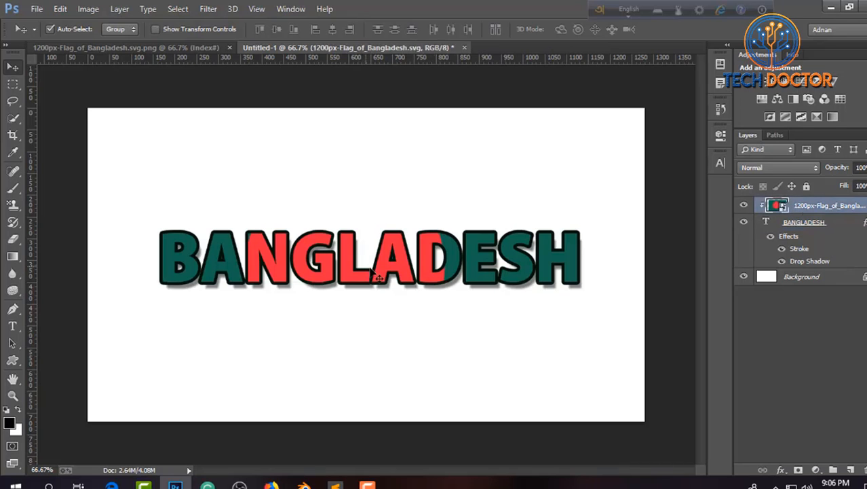
{"action": "key", "text": "ctrl+t"}
{"action": "left_click_drag", "start_coordinate": [350, 292], "coordinate": [380, 312]}
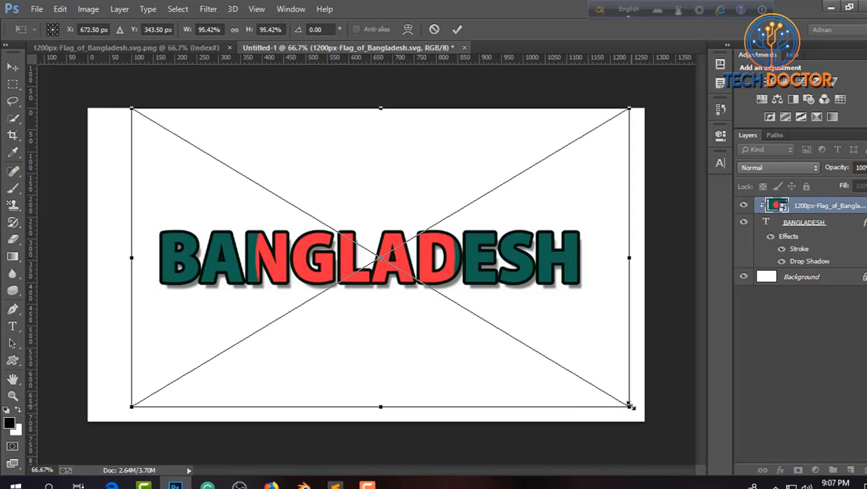
{"action": "left_click_drag", "start_coordinate": [630, 405], "coordinate": [692, 443]}
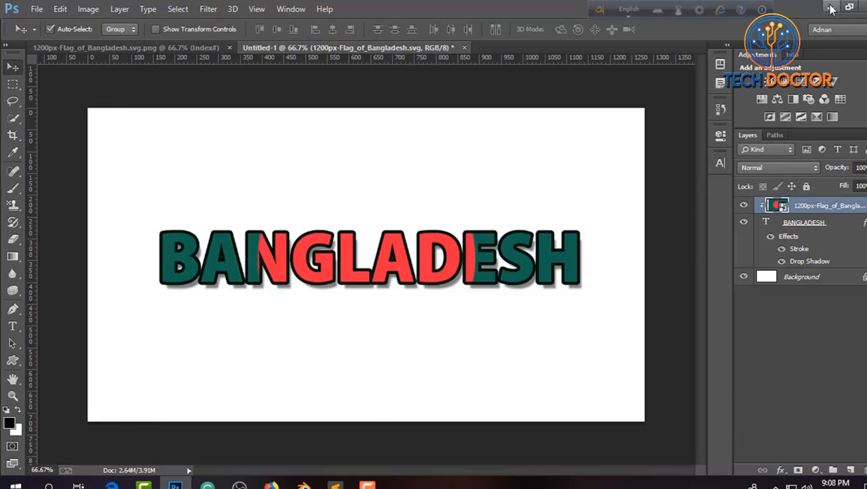
Switch to File Explorer from the desktop and open the Pictures folder of MY PC
{"action": "left_click", "coordinate": [832, 8]}
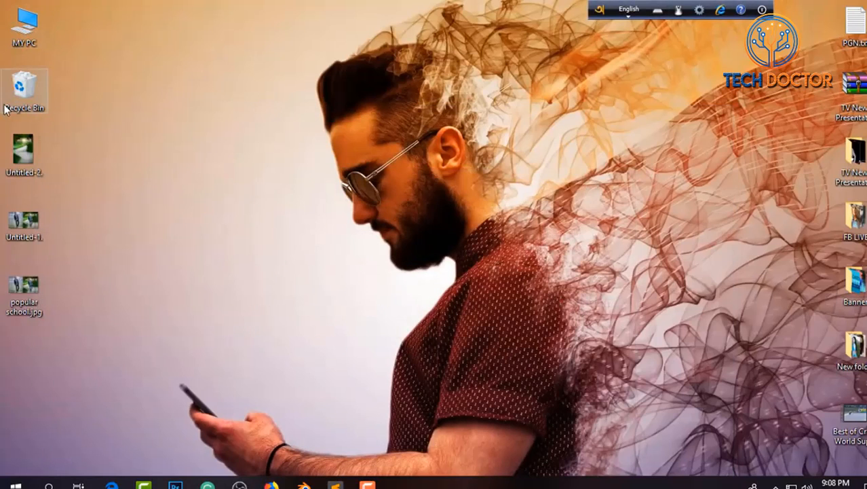
{"action": "double_click", "coordinate": [24, 26]}
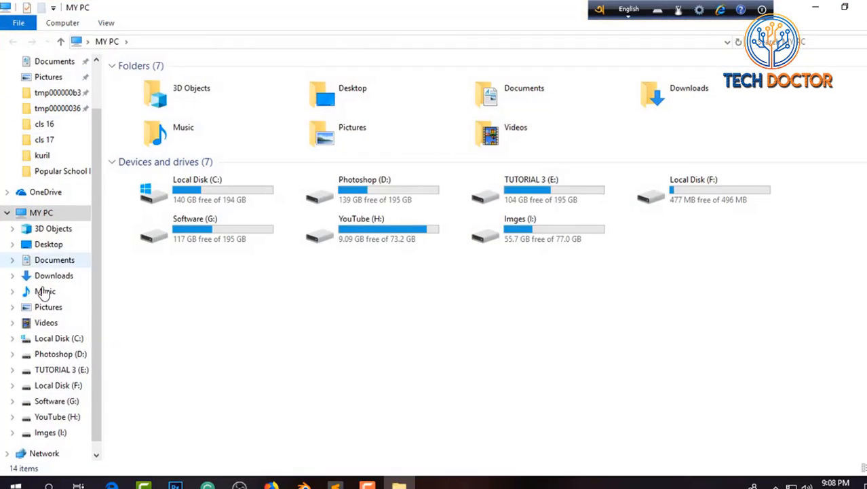
{"action": "left_click", "coordinate": [48, 308]}
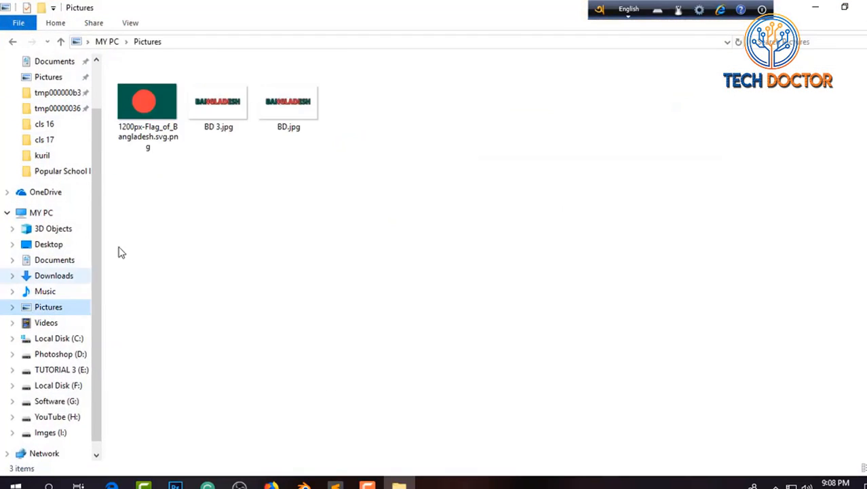